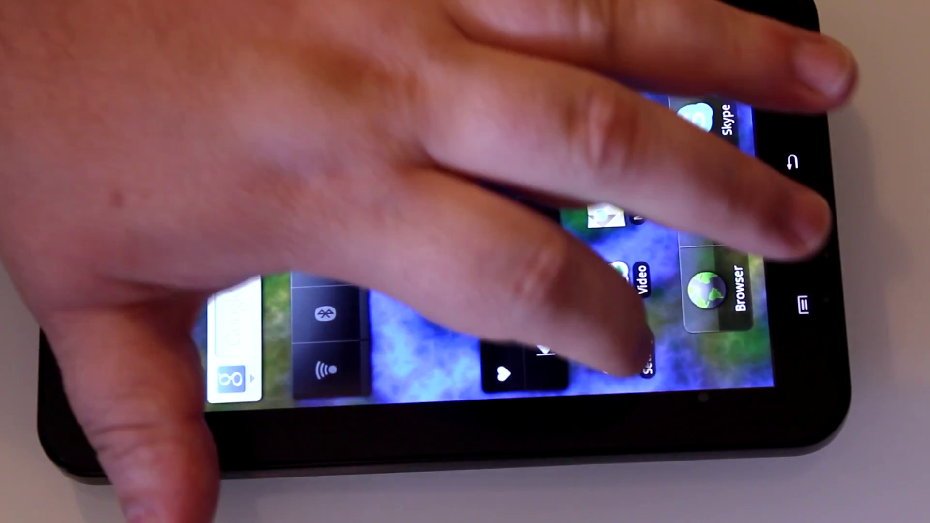
Open Settings, then About device to check firmware version 2.3.3 and network status
{"action": "left_click", "coordinate": [612, 356]}
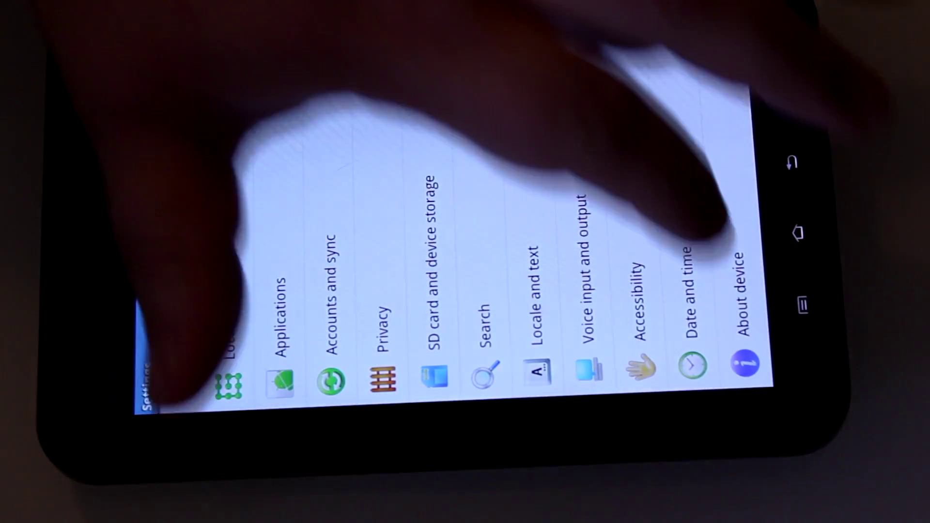
{"action": "left_click", "coordinate": [738, 291]}
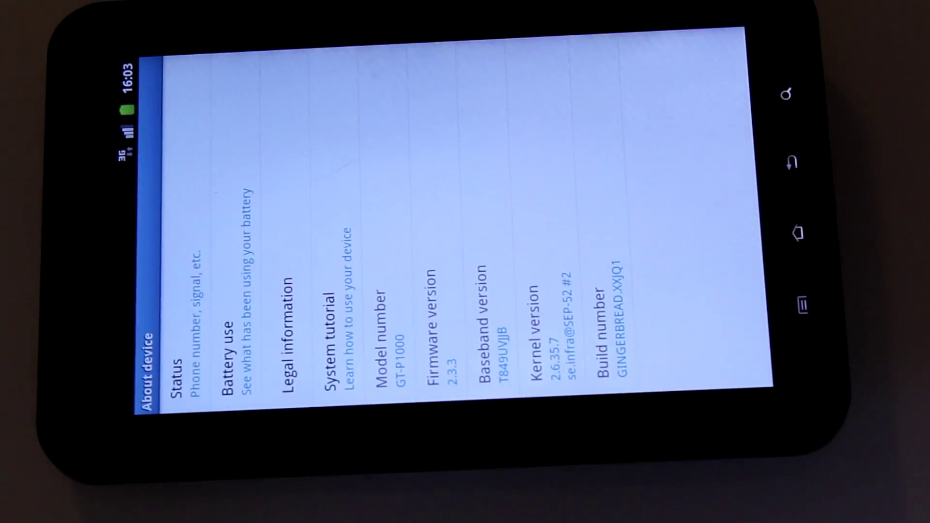
{"action": "left_click", "coordinate": [429, 221]}
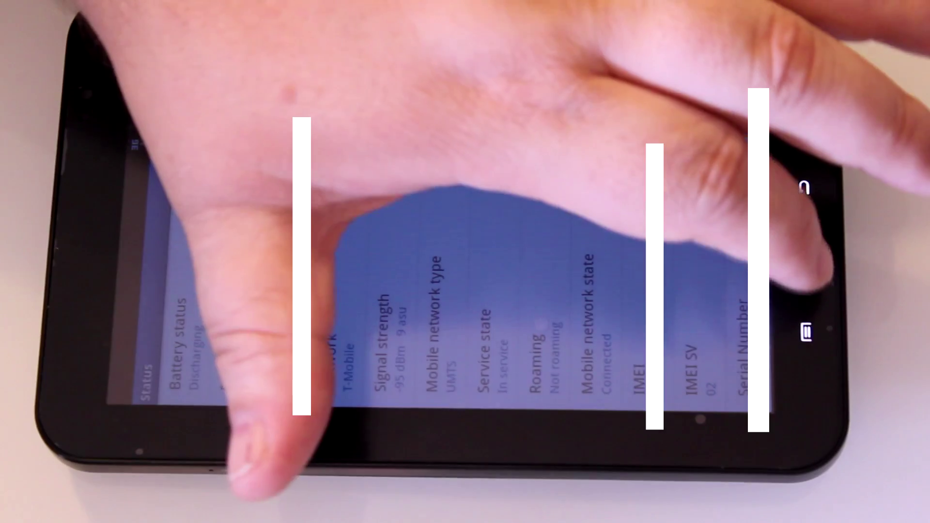
Return to the home screen to launch Netflix
{"action": "left_click", "coordinate": [805, 259]}
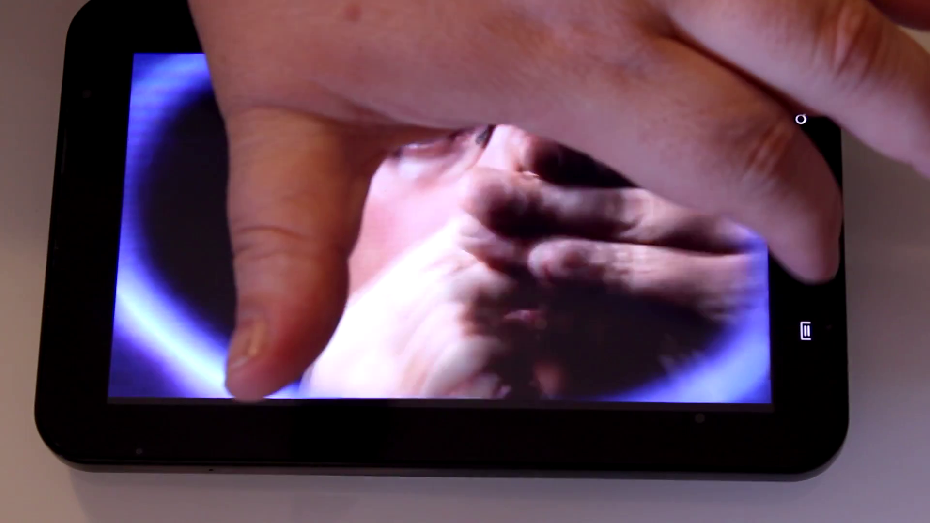
Leave the Netflix comedy video and go back to the home screen
{"action": "left_click", "coordinate": [802, 187]}
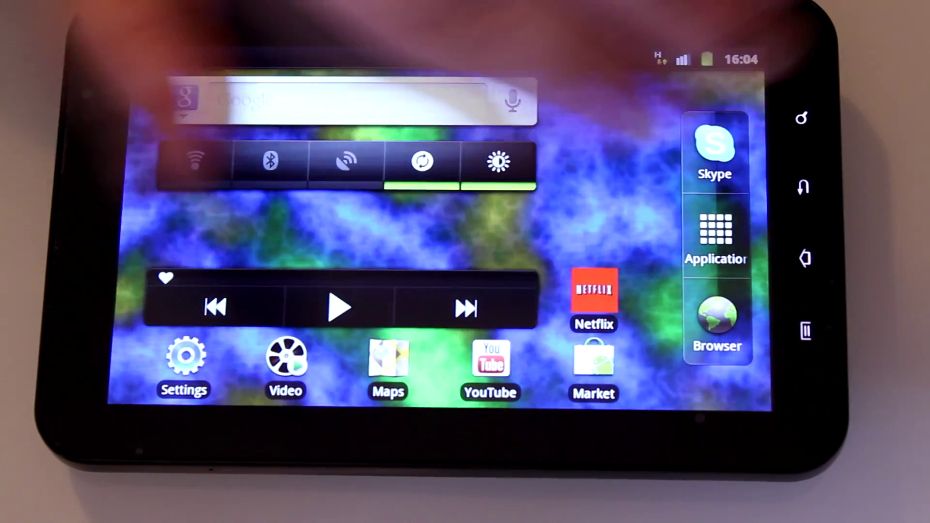